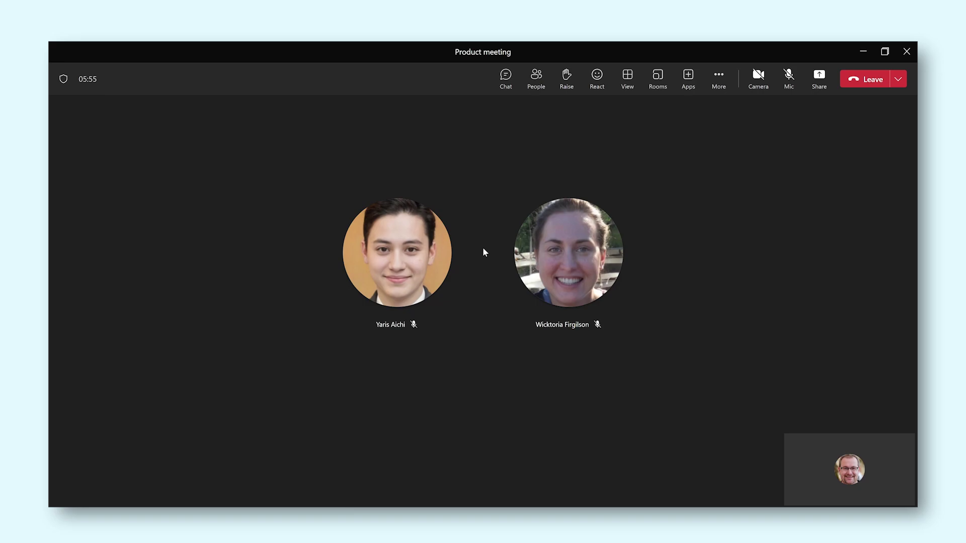
Step: Find the Polls app and add it to the Product meeting
click(694, 80)
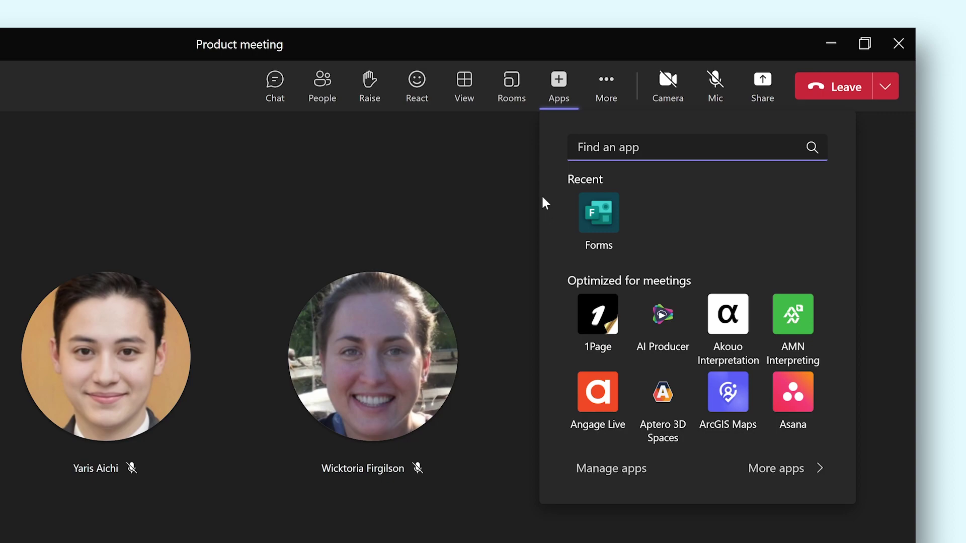
text(Polls)
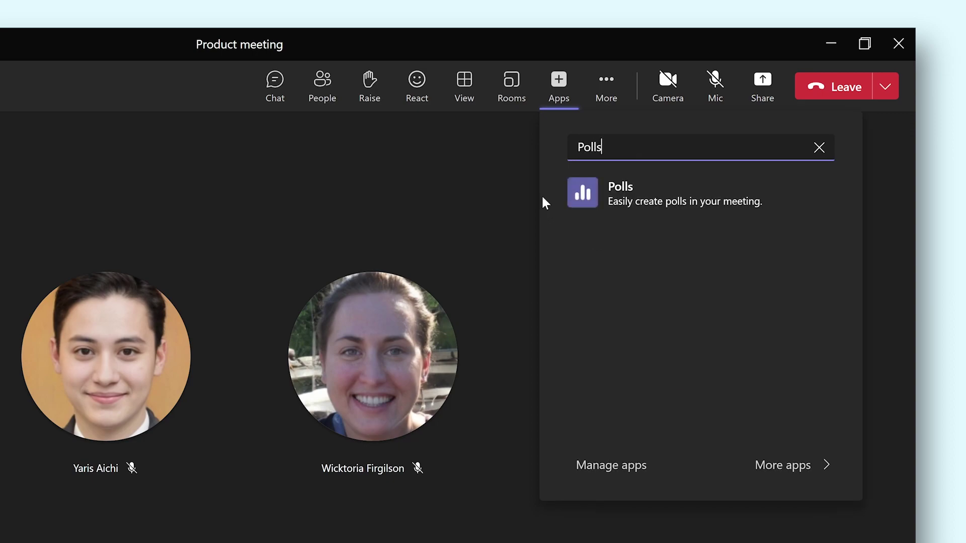
click(689, 200)
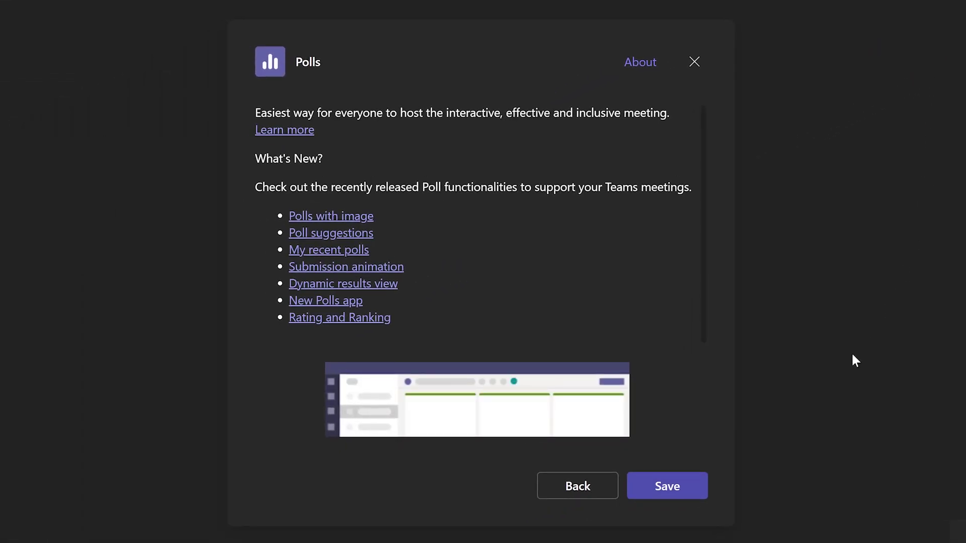
click(680, 490)
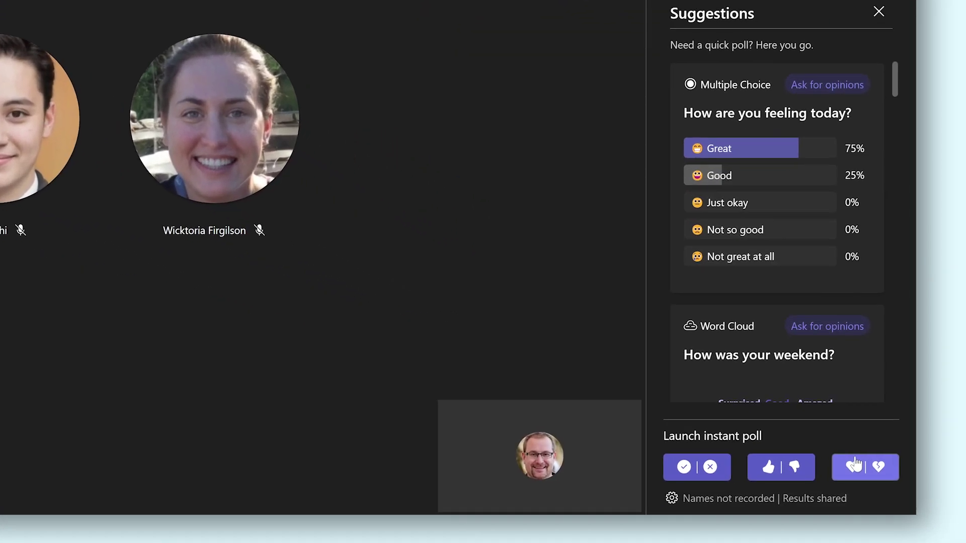
Step: Launch the heart / broken-heart instant poll and answer it with the heart
click(855, 464)
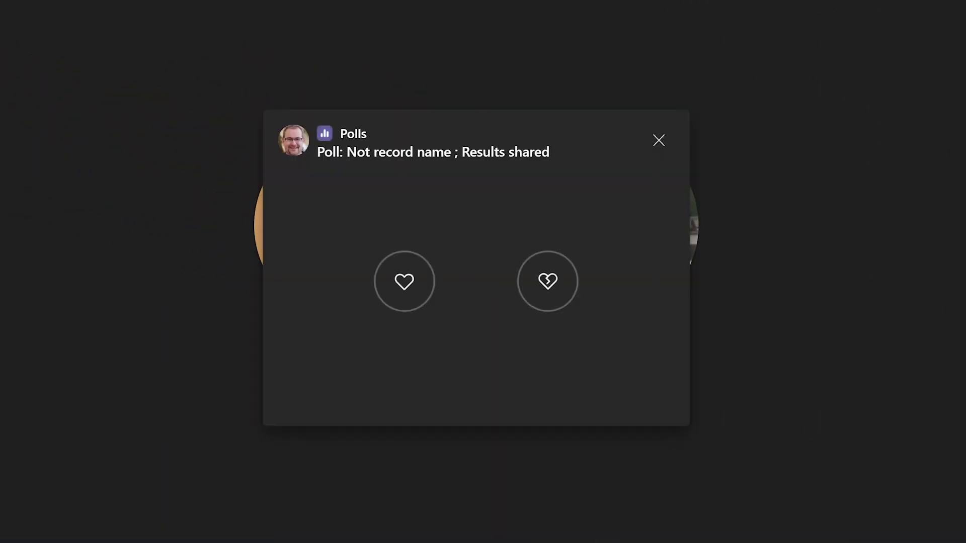
click(421, 300)
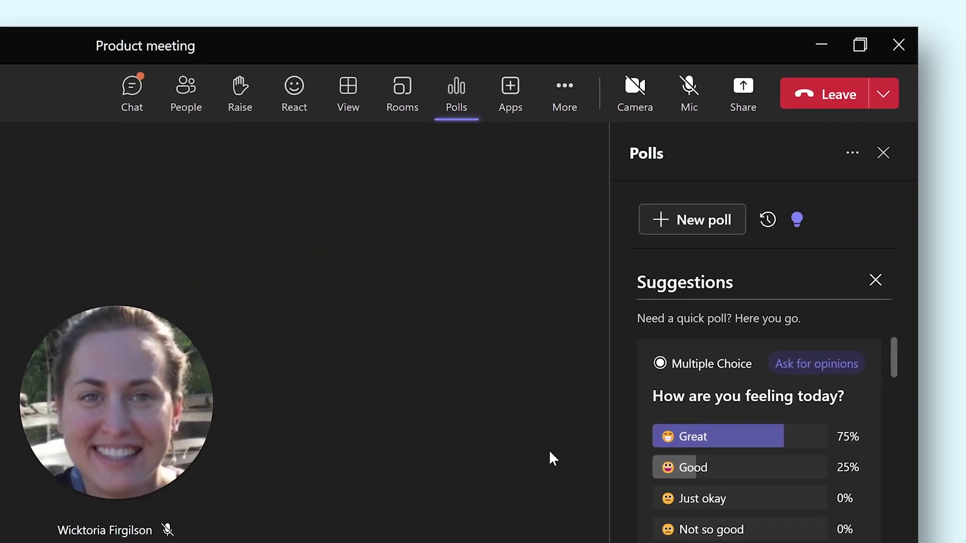
Step: Create a new multiple-choice poll, "What cases did you like best?", with options Leather, Silicon, Bamboo, Wool, Carbon fiber and Clear plastic
click(687, 235)
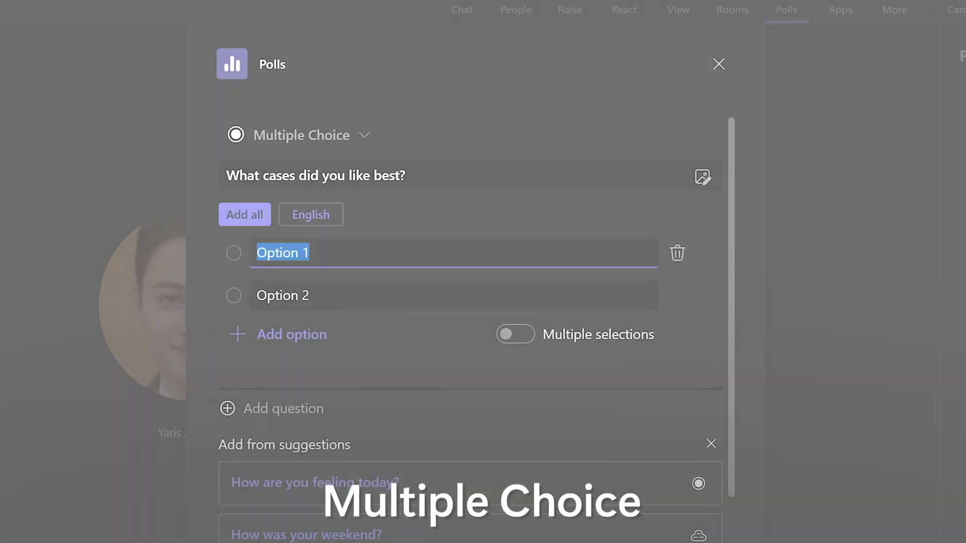
text(Leather)
key(Tab)
text(Silicon)
key(Return)
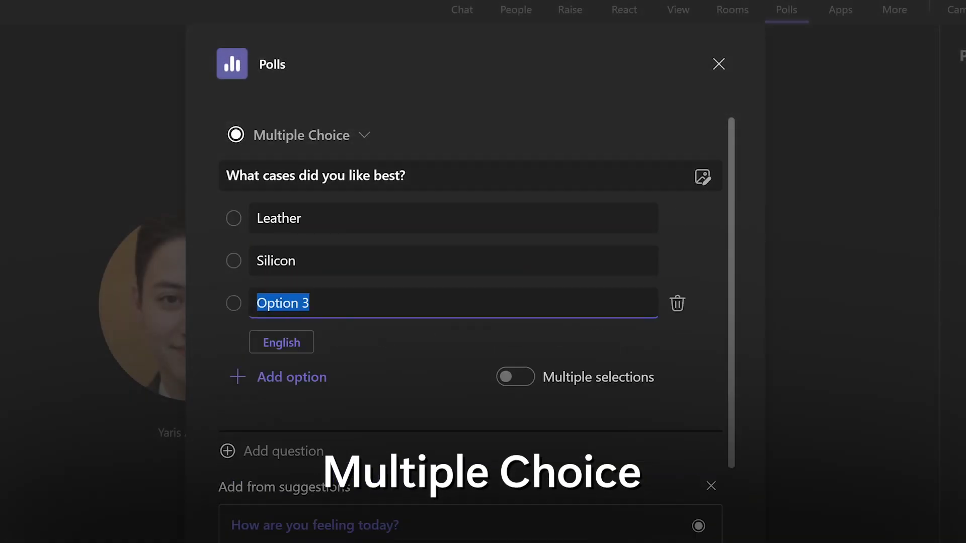
text(Bamboo)
key(Return)
text(Wool)
key(Return)
text(Carbon fiber)
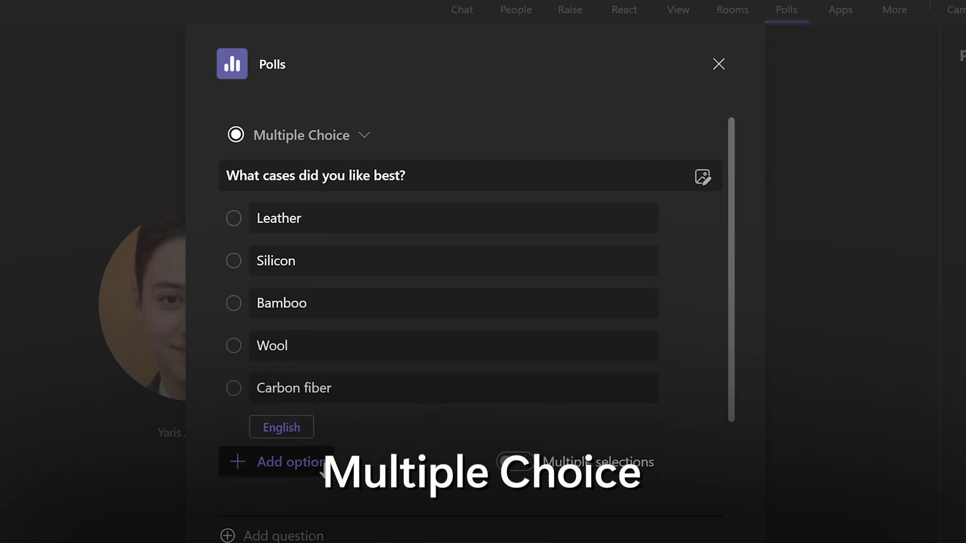
key(Return)
text(Clear plastic)
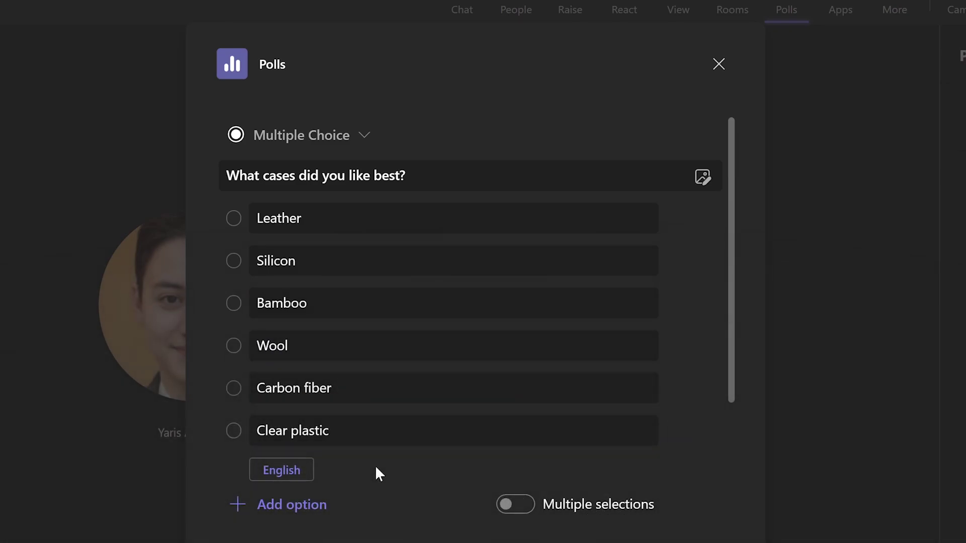
Step: Attach the "cases" picture from the For the webinar folder to the first question and allow multiple selections
click(704, 177)
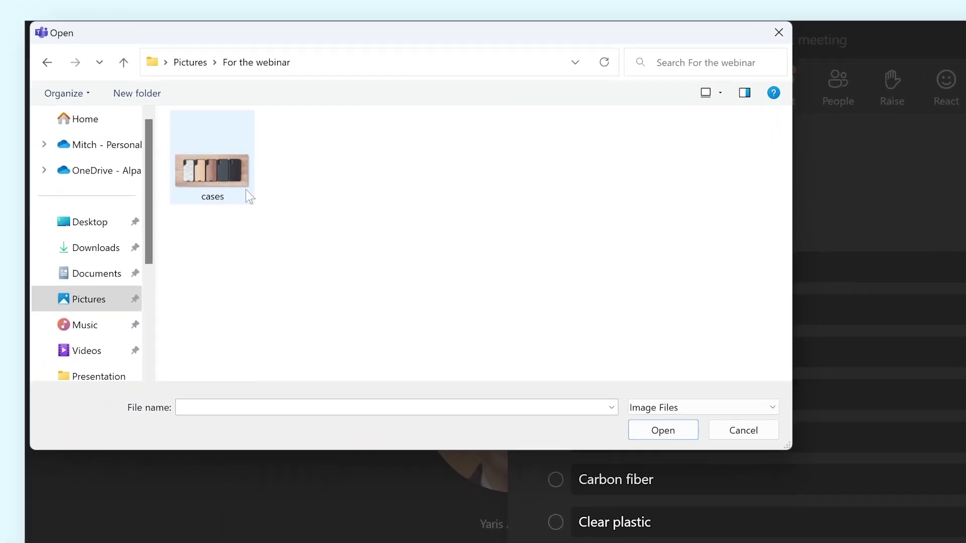
click(245, 187)
double_click(272, 203)
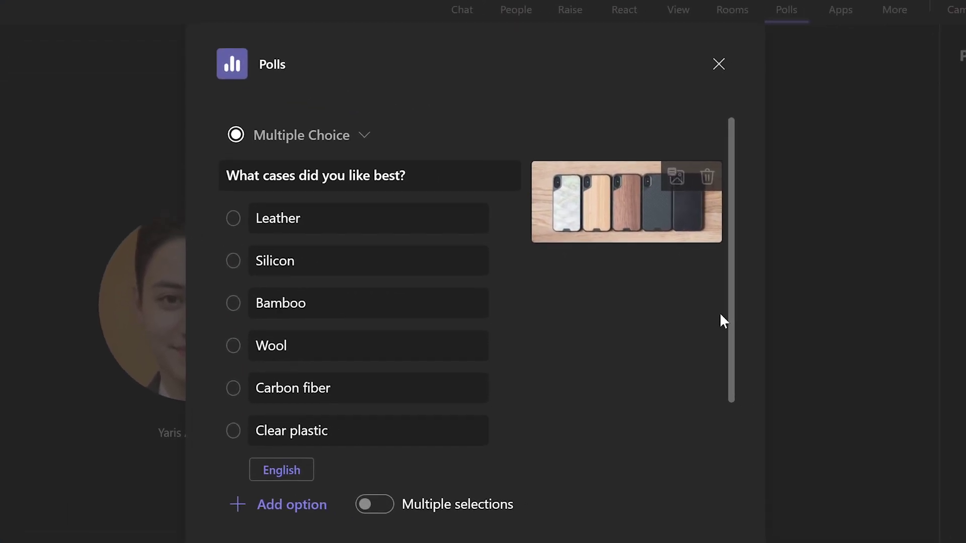
click(386, 508)
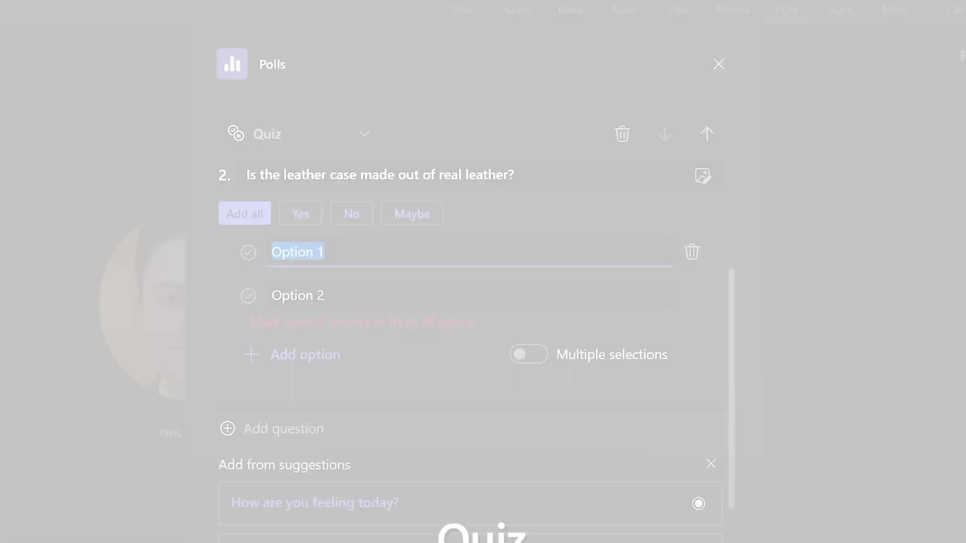
Step: Give the leather quiz question the answer options Yes, No and "It's a mix of real and faux leather"
text(Yes)
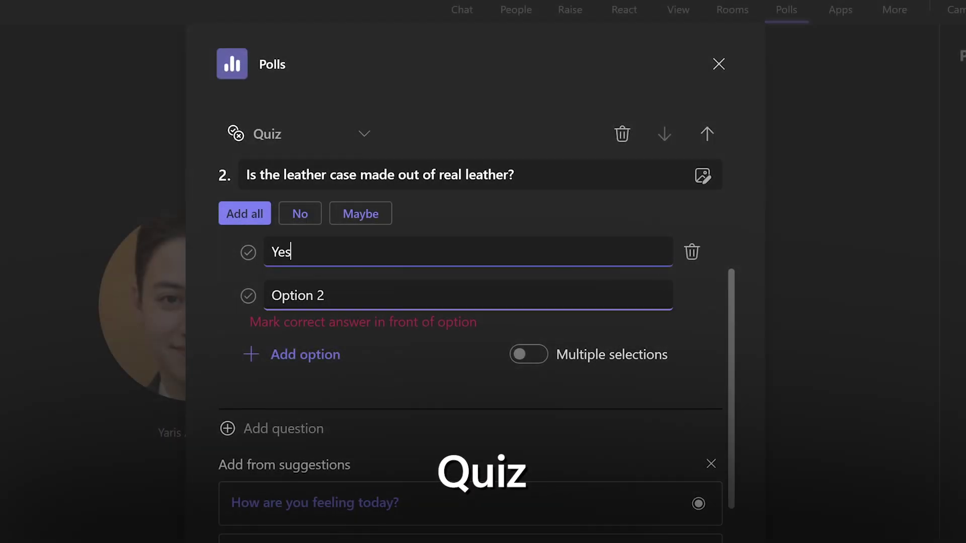
click(648, 287)
text(No)
click(278, 319)
text(It')
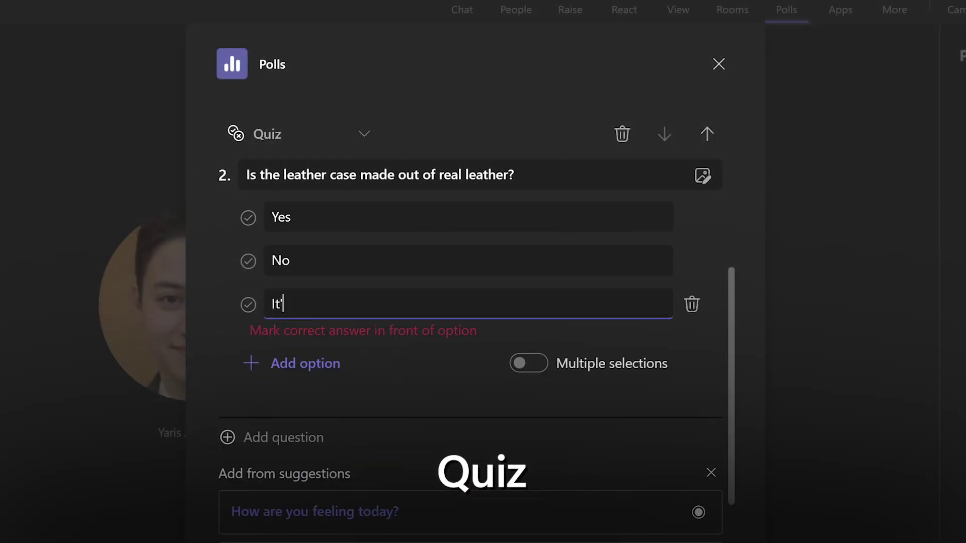
text(s a mix of real and faux le)
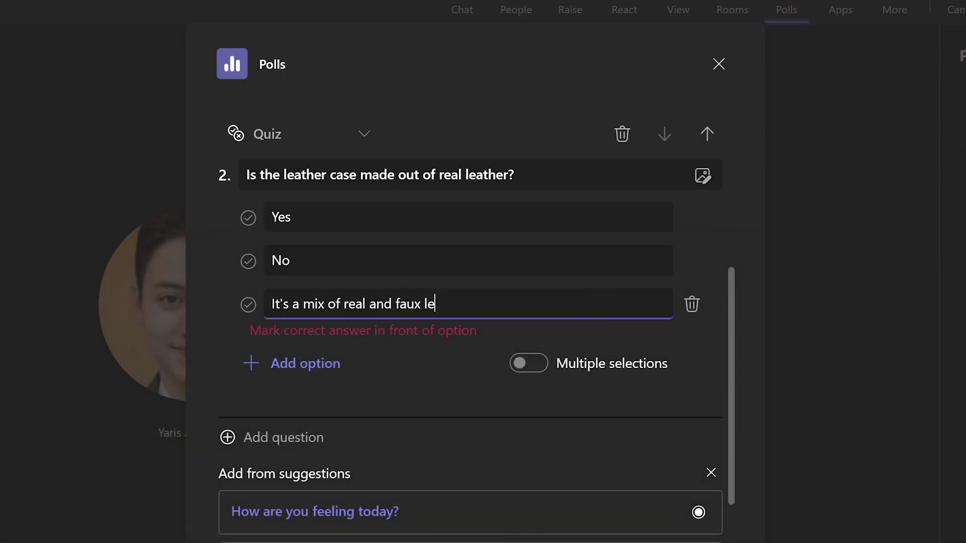
text(ather)
click(504, 338)
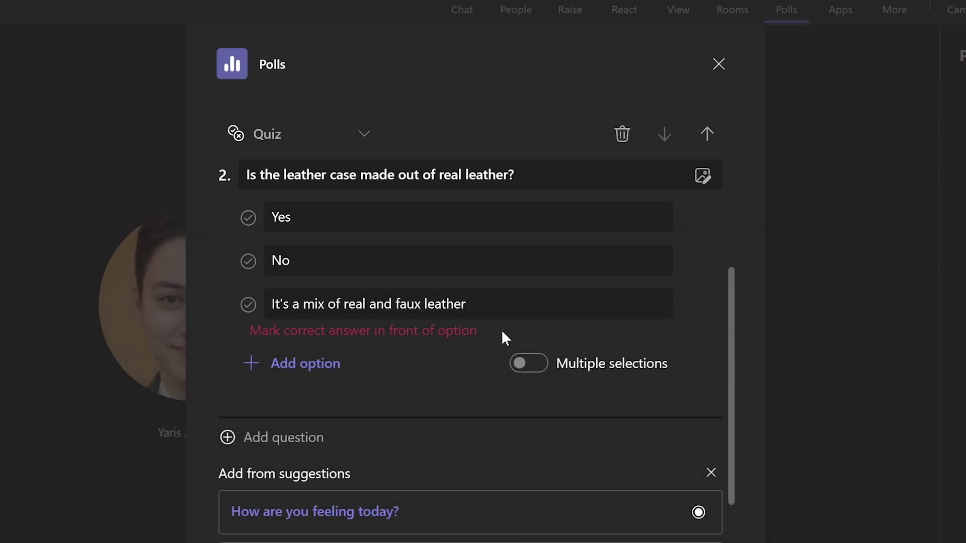
Step: Mark "It's a mix of real and faux leather" as the correct quiz answer and leave multiple selections off
click(248, 309)
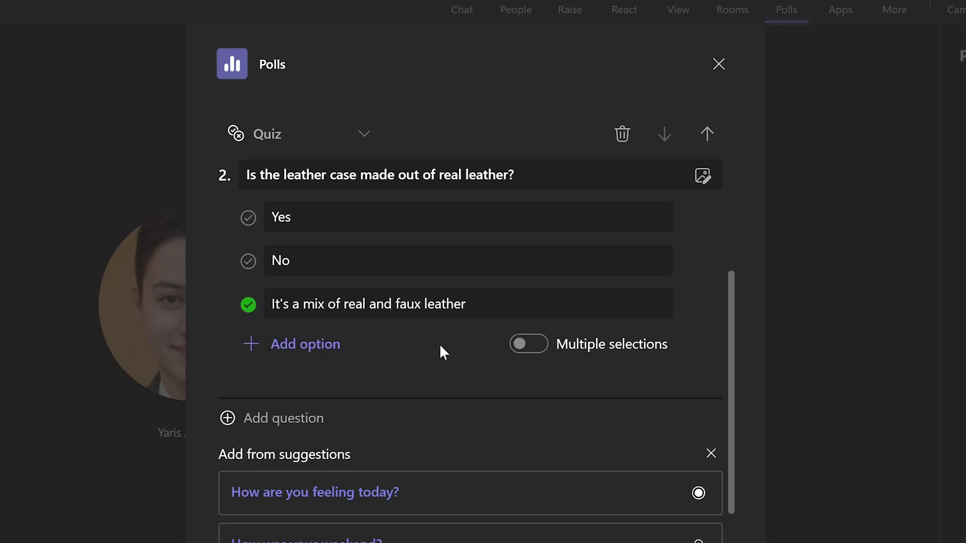
click(527, 352)
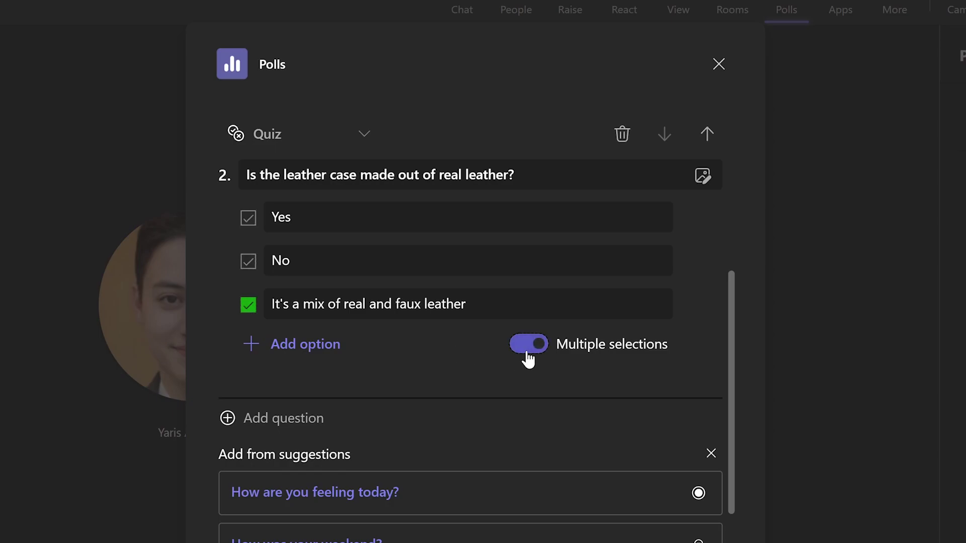
click(529, 352)
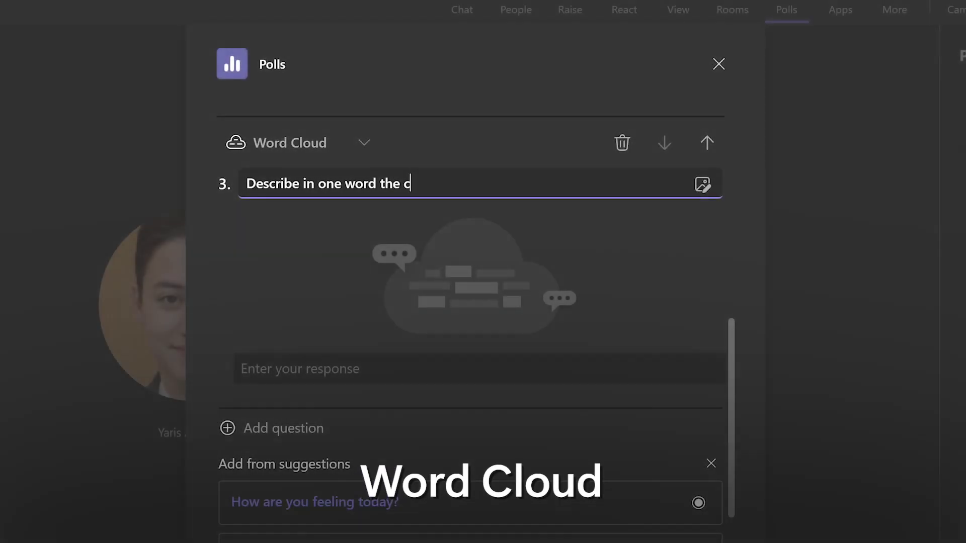
Step: Complete the Word Cloud question as "Describe in one word the cases that you saw today"
text(ase)
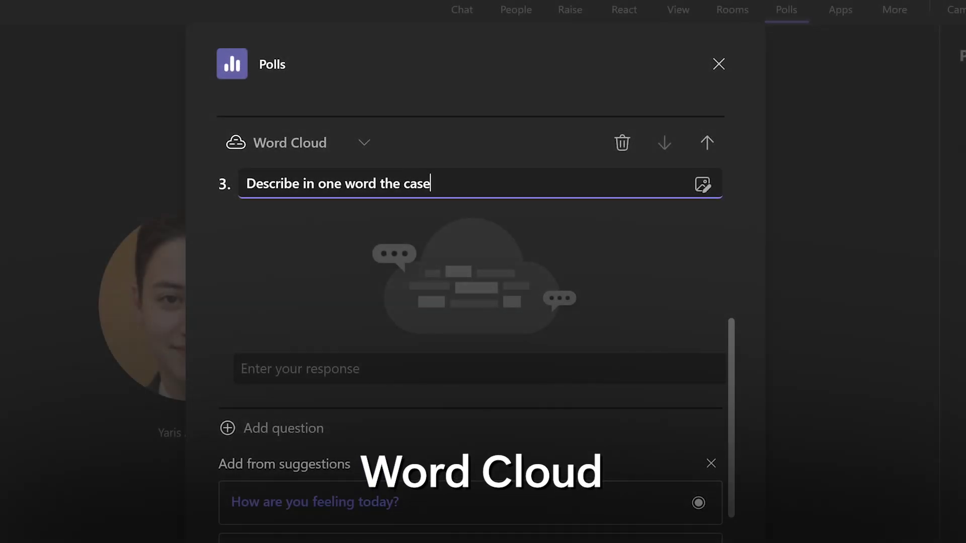
text(s that you s)
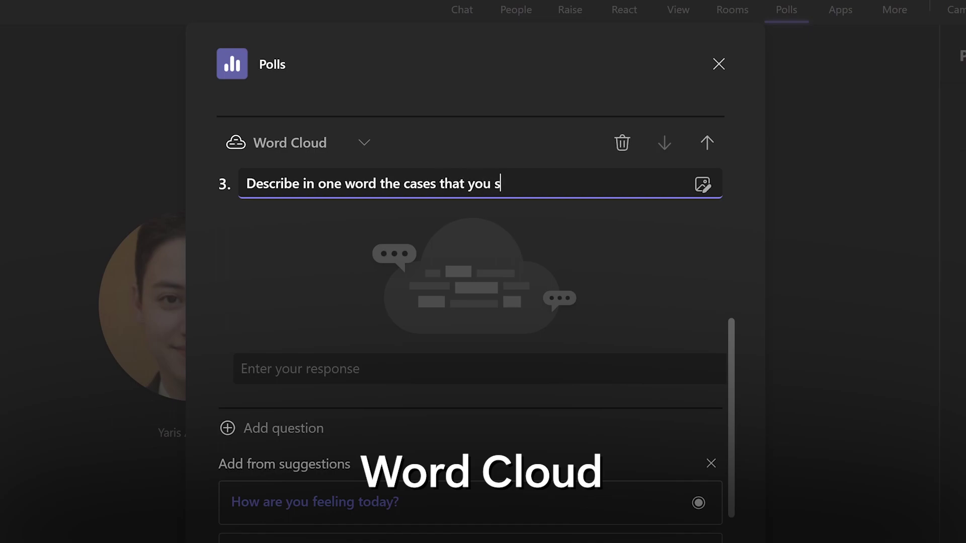
text(aw today)
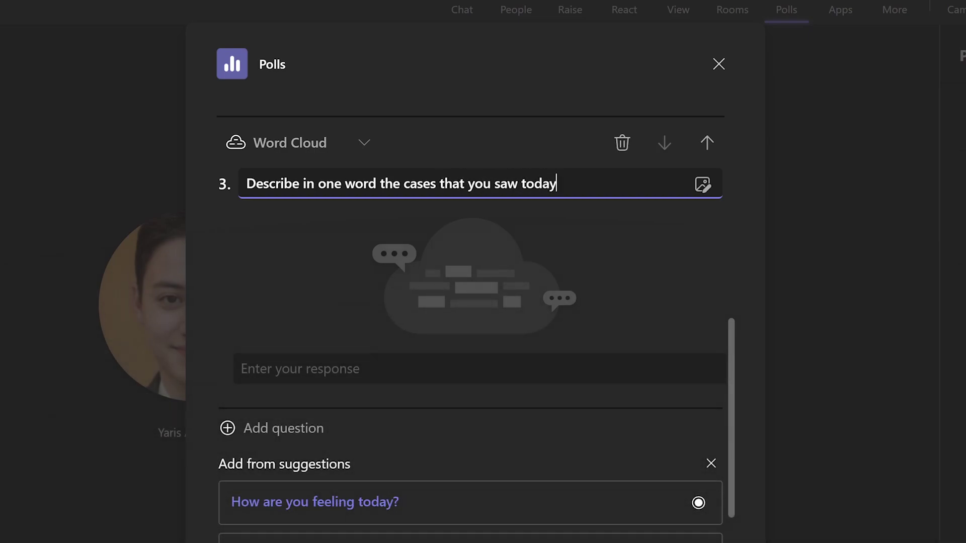
click(233, 277)
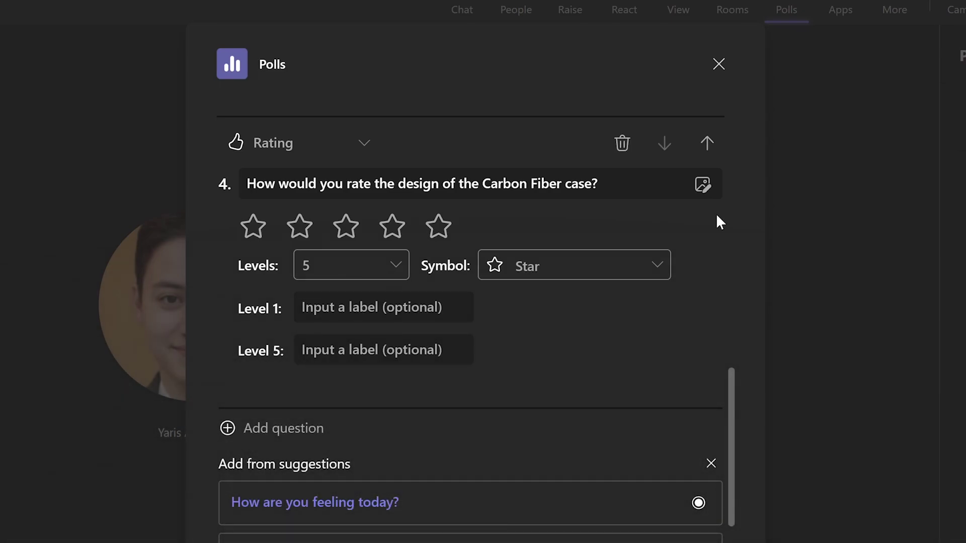
Step: Set the Carbon Fiber design rating question to 3 levels with the Ribbon symbol
click(400, 266)
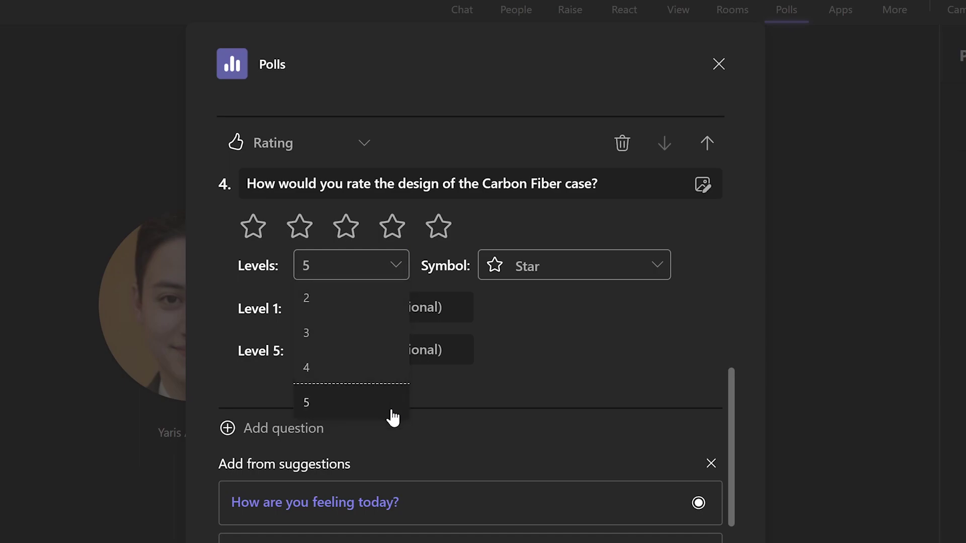
click(379, 347)
click(657, 269)
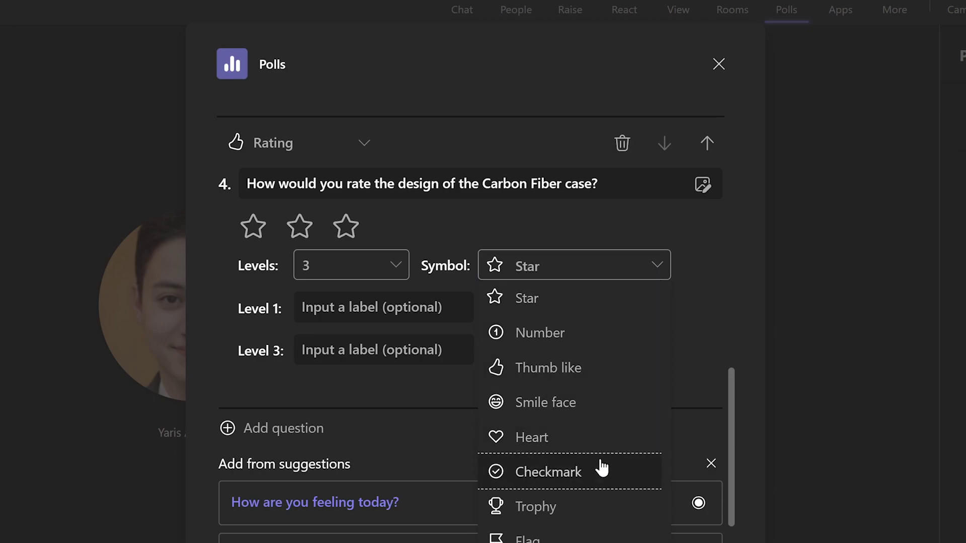
click(626, 454)
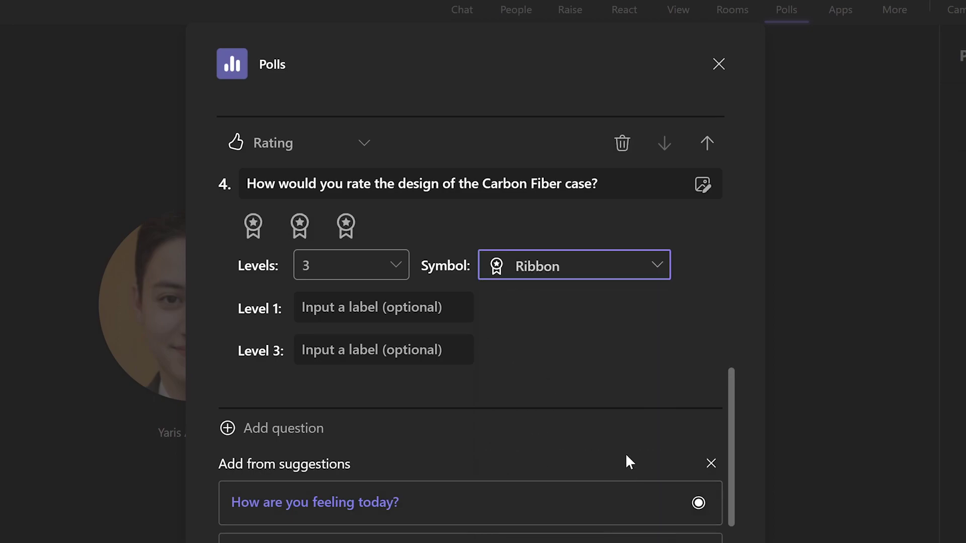
Step: Label the rating's level 1 "I don't like it" and level 3 "I love it!"
key(Tab)
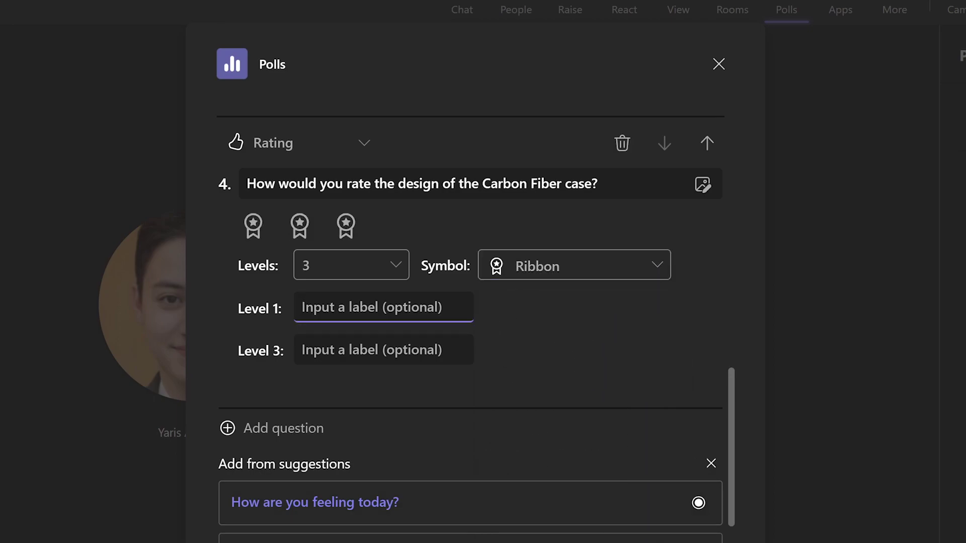
text(I don't like it)
key(Tab)
text(I love it!)
click(538, 352)
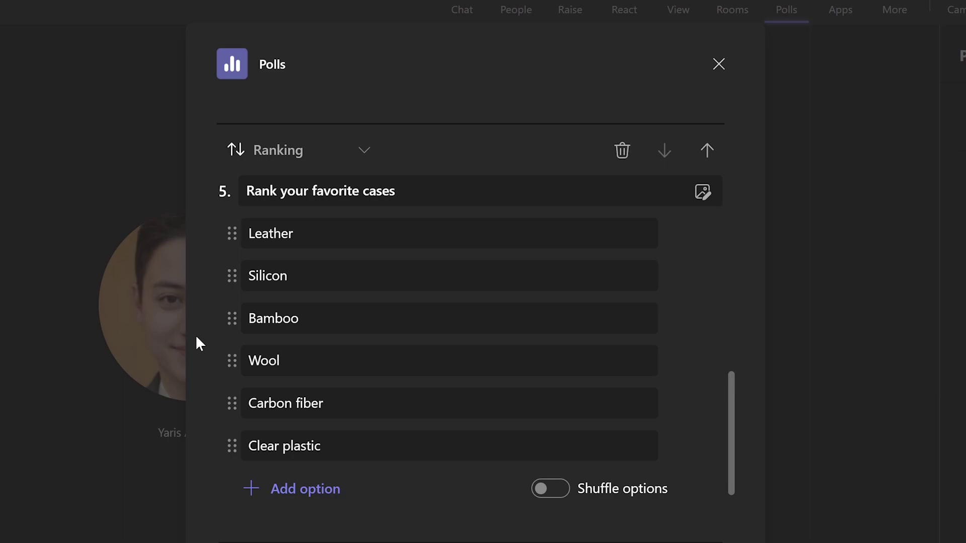
Step: Move Carbon fiber, Bamboo and Clear plastic to the first three places of the ranking question and turn on option shuffling
drag(231, 407, 230, 240)
drag(233, 367, 233, 276)
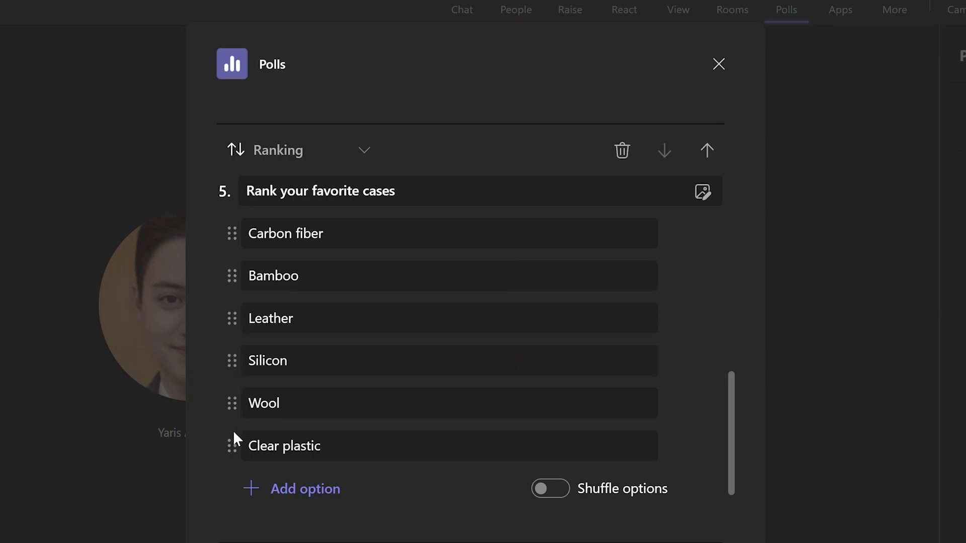
drag(234, 439, 233, 307)
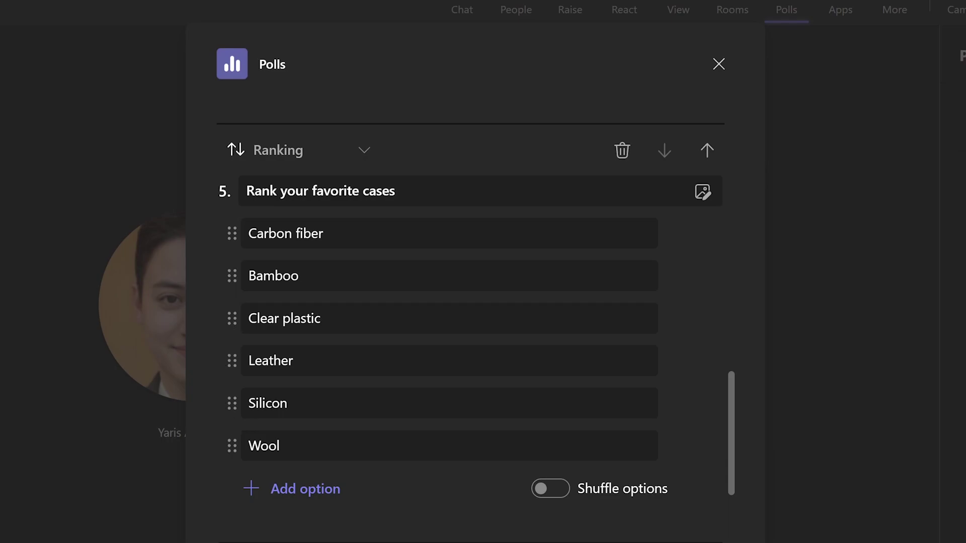
click(564, 497)
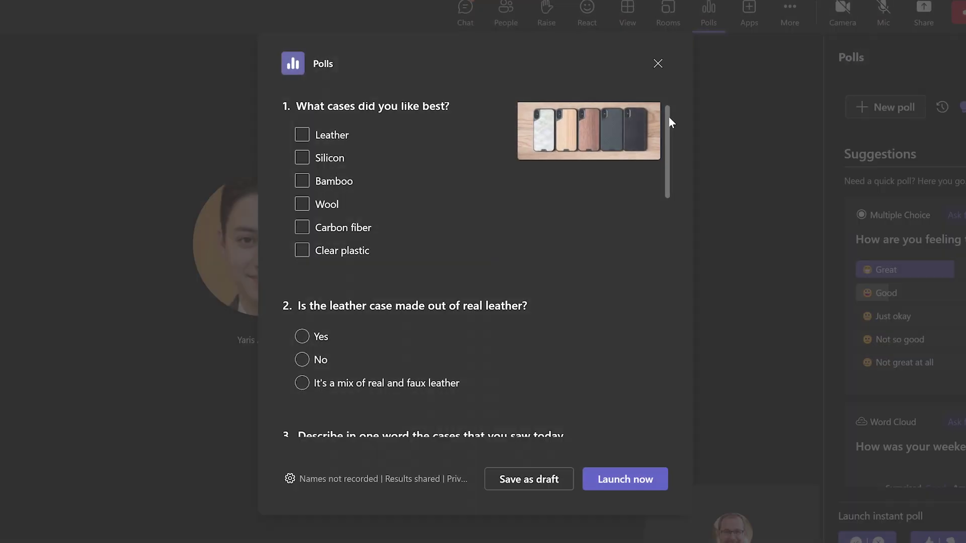
Step: Turn on recording respondents' names and co-presenter editing of the draft for the phone case poll, and launch it
scroll(671, 125, down, 3)
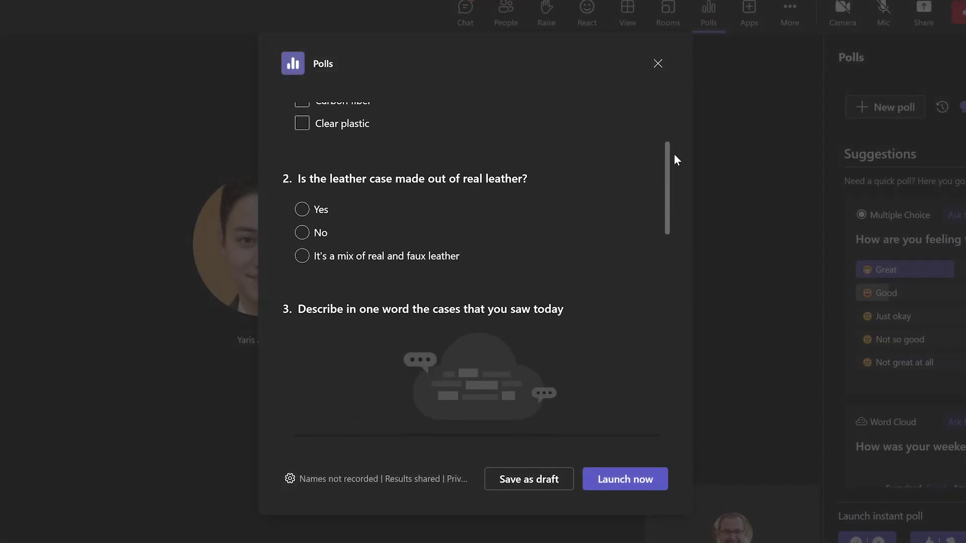
drag(674, 155, 670, 365)
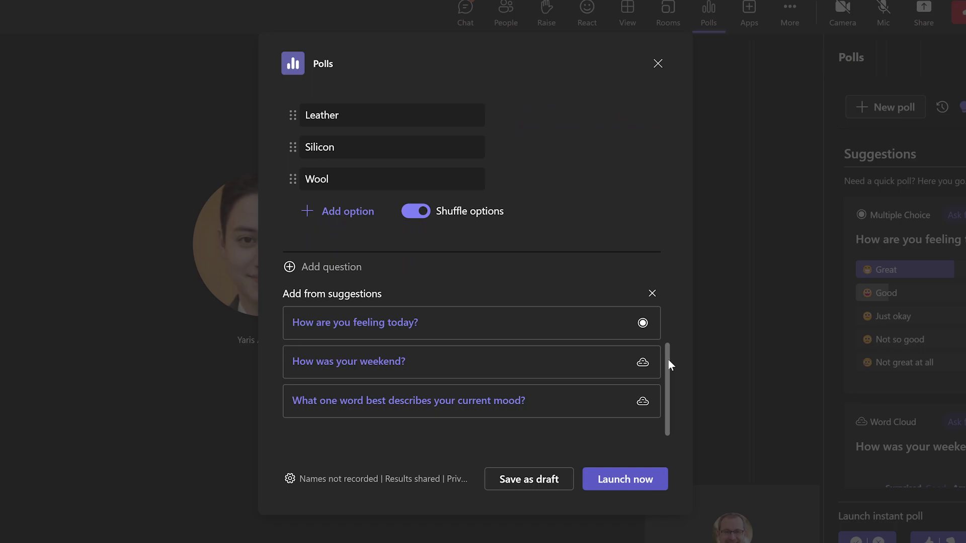
click(443, 479)
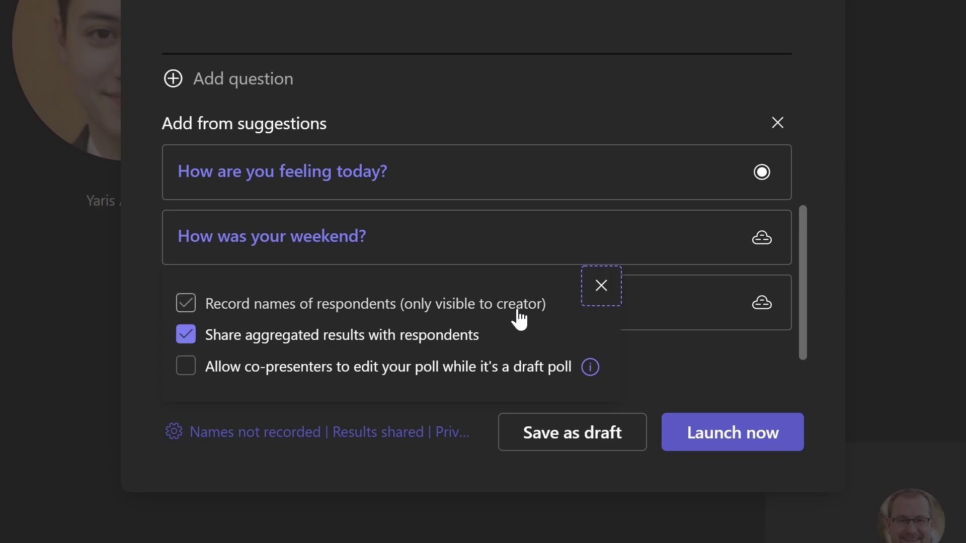
click(519, 318)
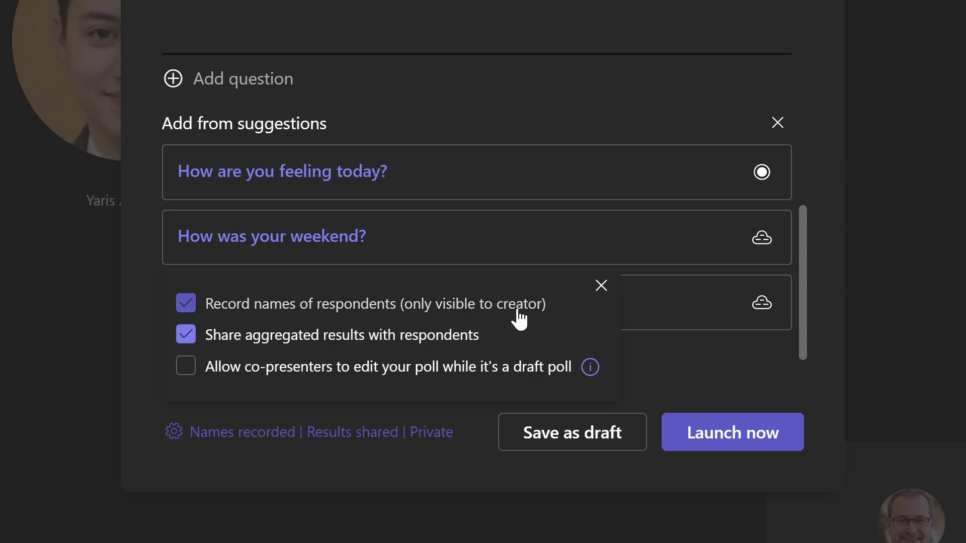
click(524, 374)
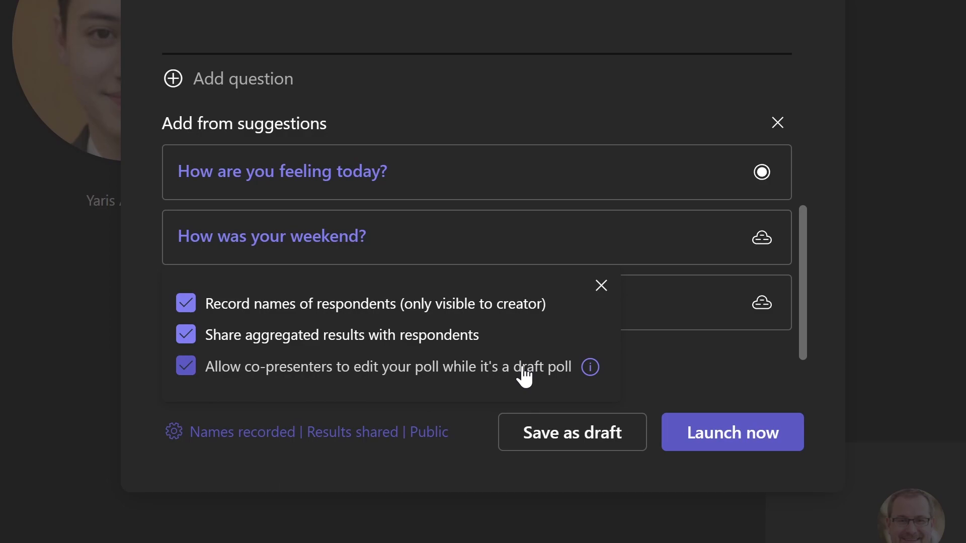
click(669, 371)
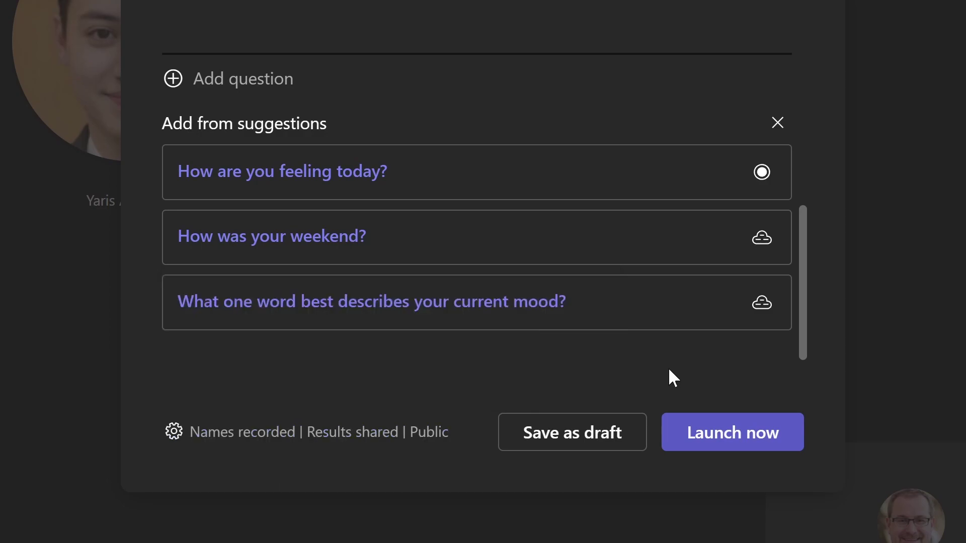
click(788, 437)
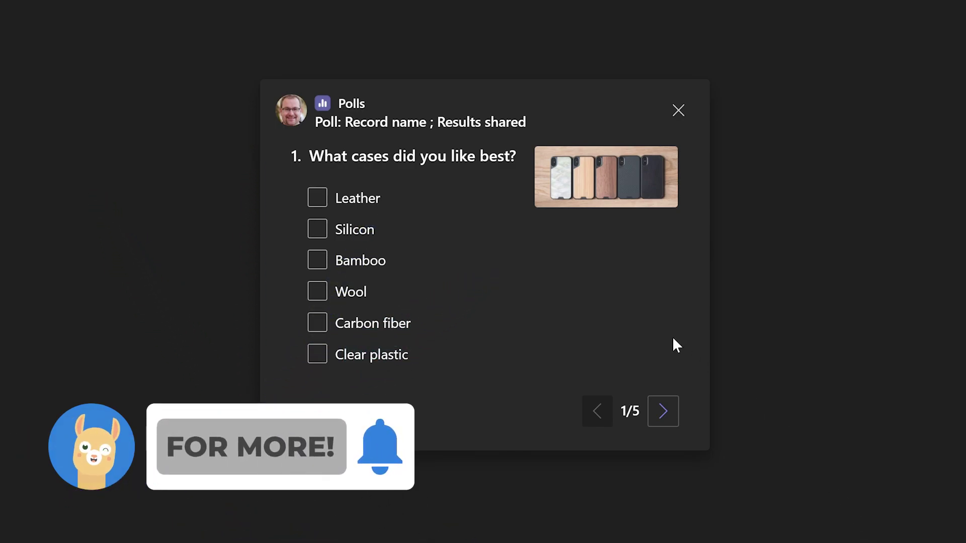
Step: Choose Leather as an answer to "What cases did you like best?" and page through the results of the next questions
click(321, 197)
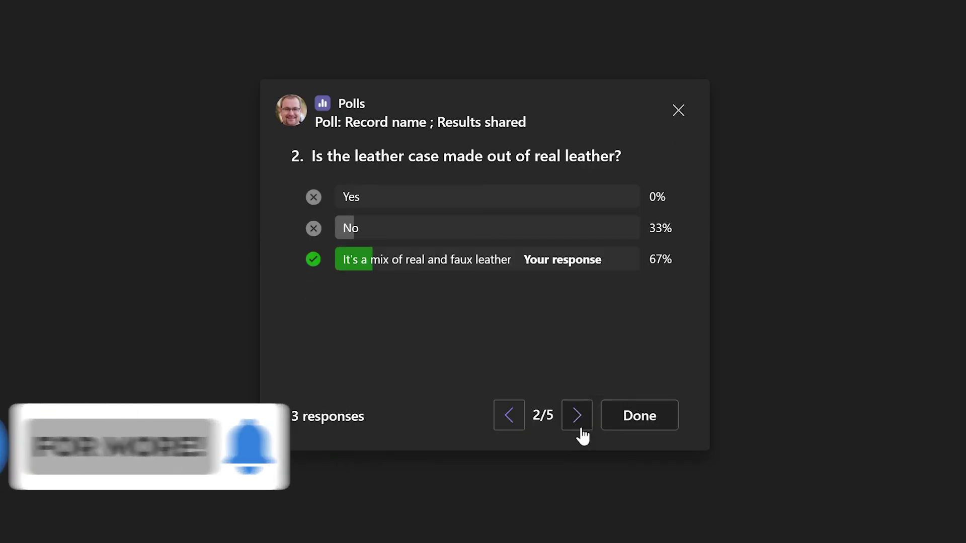
click(579, 418)
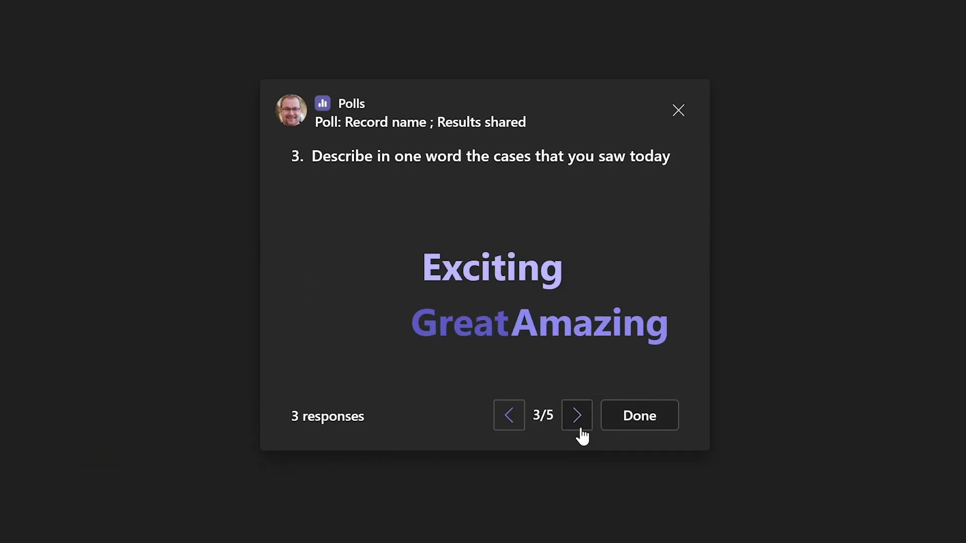
click(579, 418)
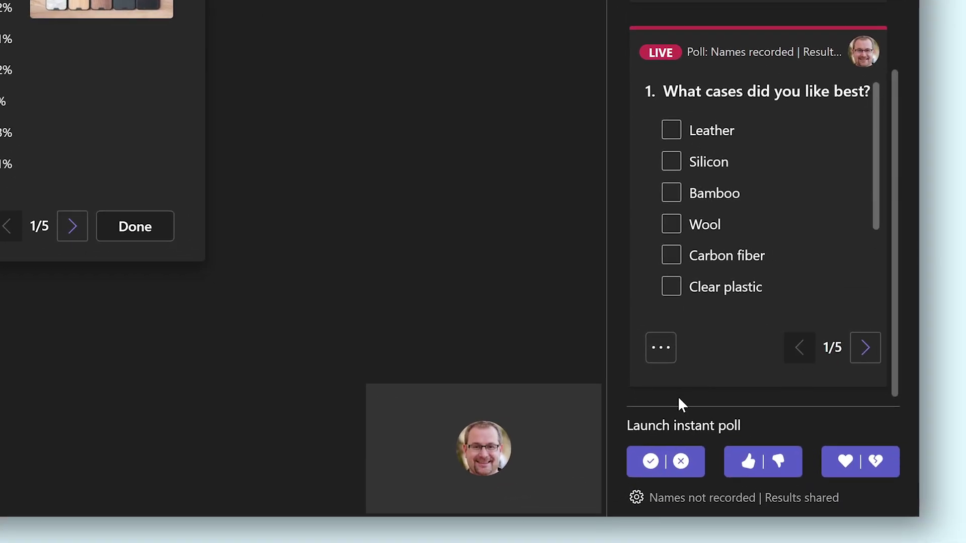
Step: View the live poll's results for all five questions, and open the list of recent polls in the meeting
click(674, 356)
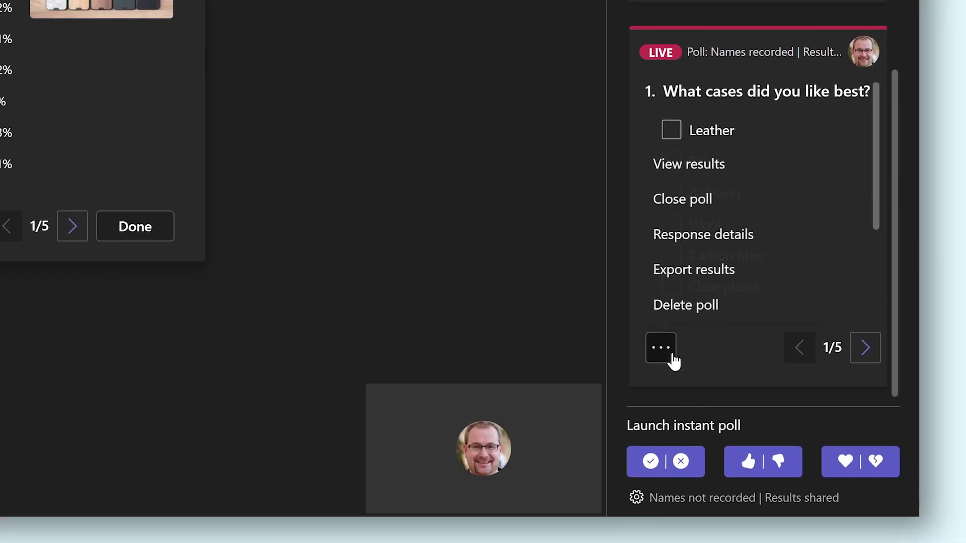
click(706, 168)
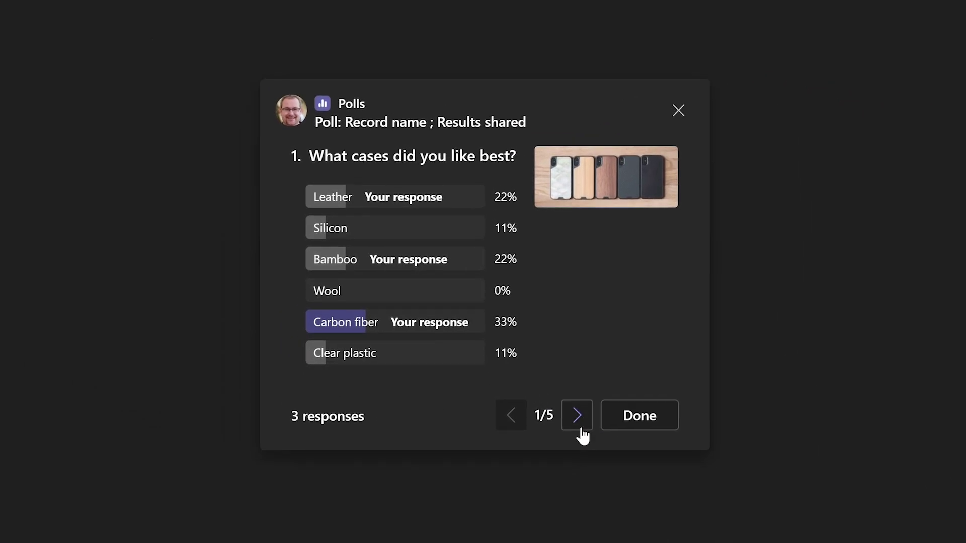
click(581, 431)
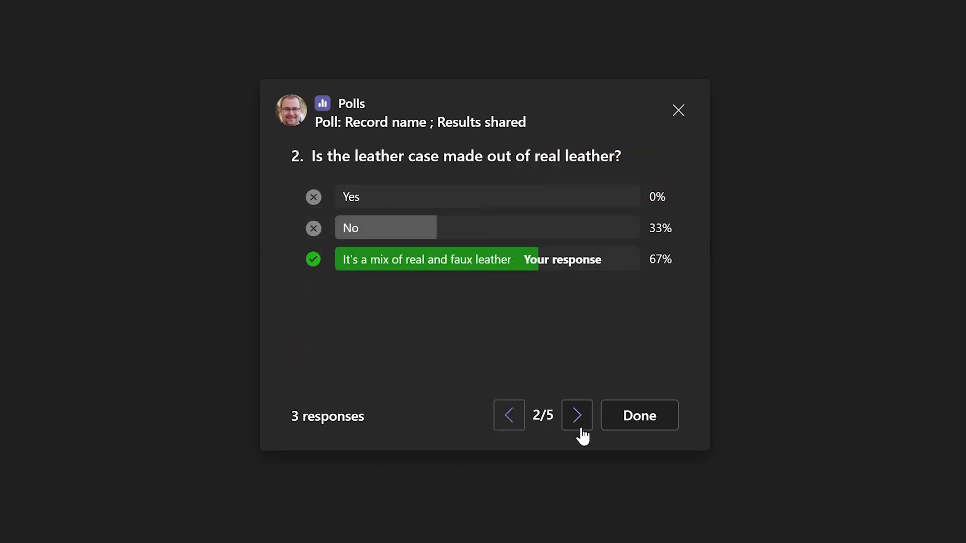
click(581, 430)
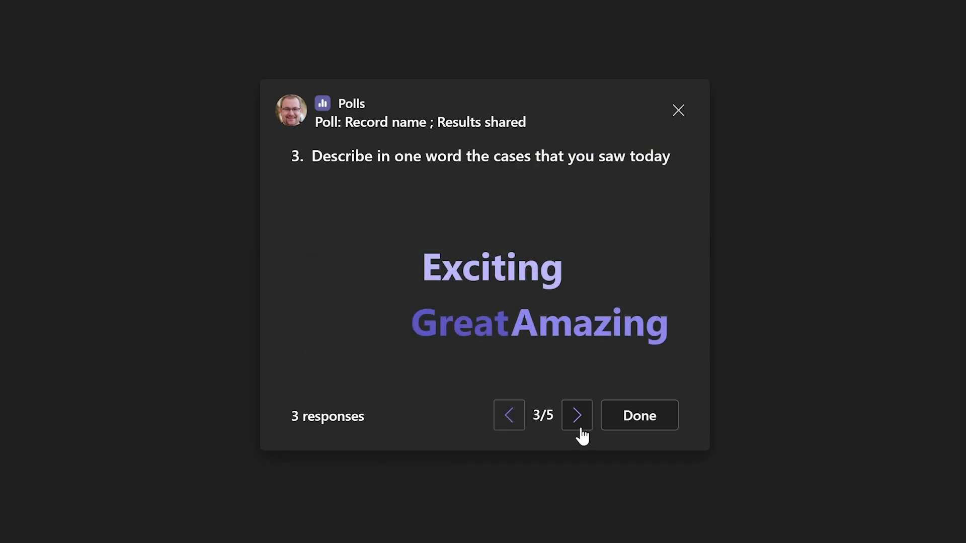
click(579, 430)
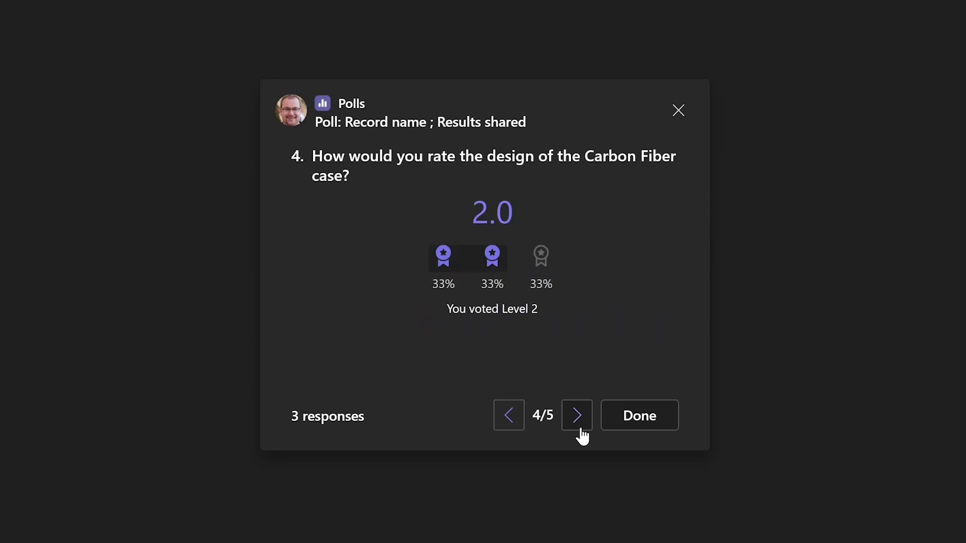
click(581, 430)
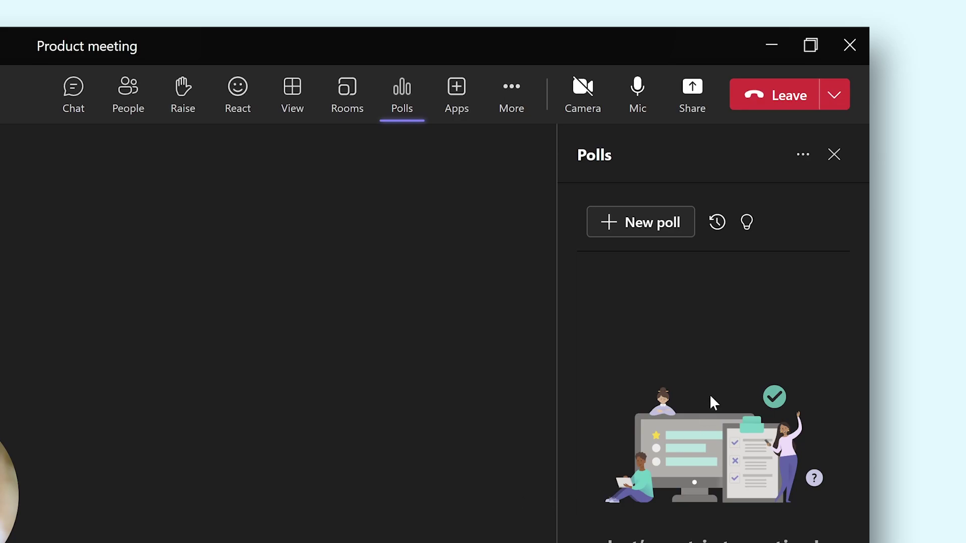
click(719, 238)
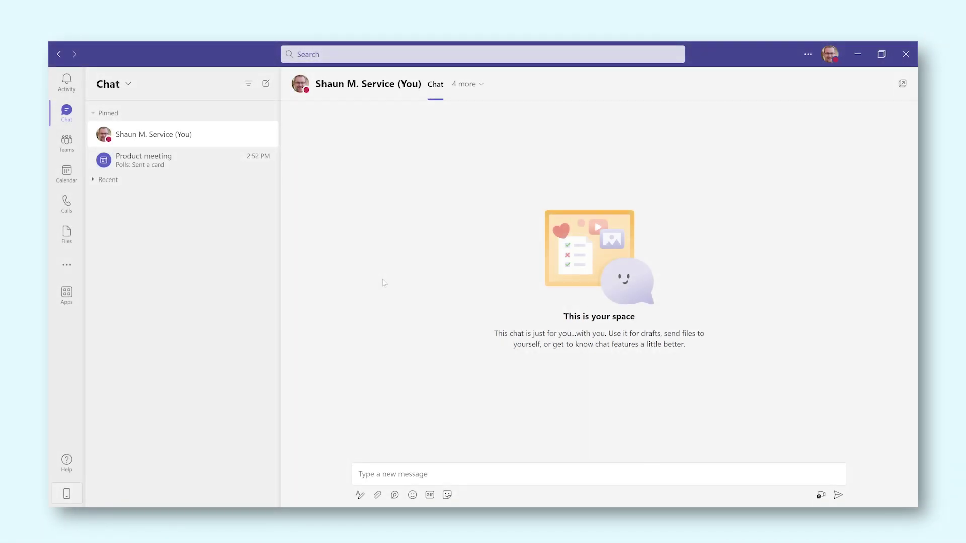
Step: Open the Polls page of the Product meeting chat in Teams
click(217, 168)
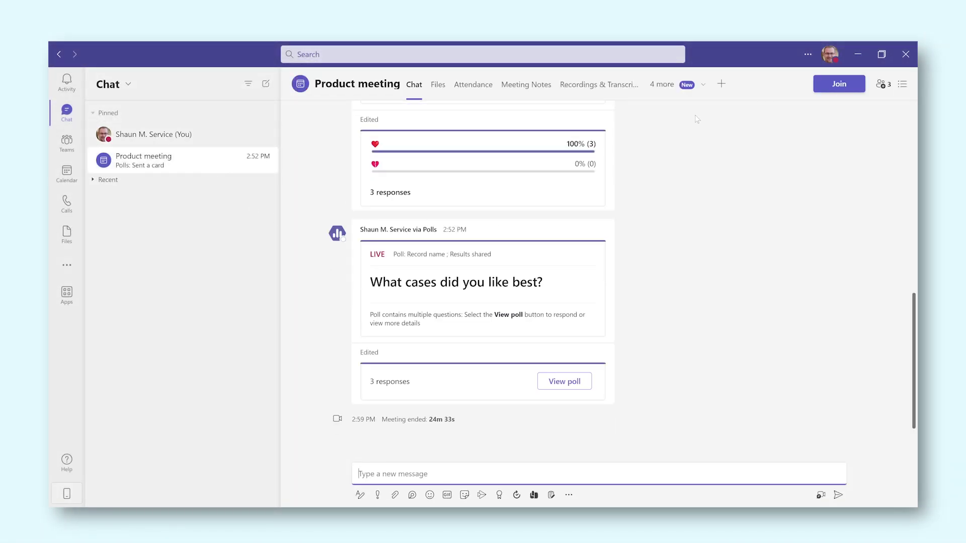
click(703, 85)
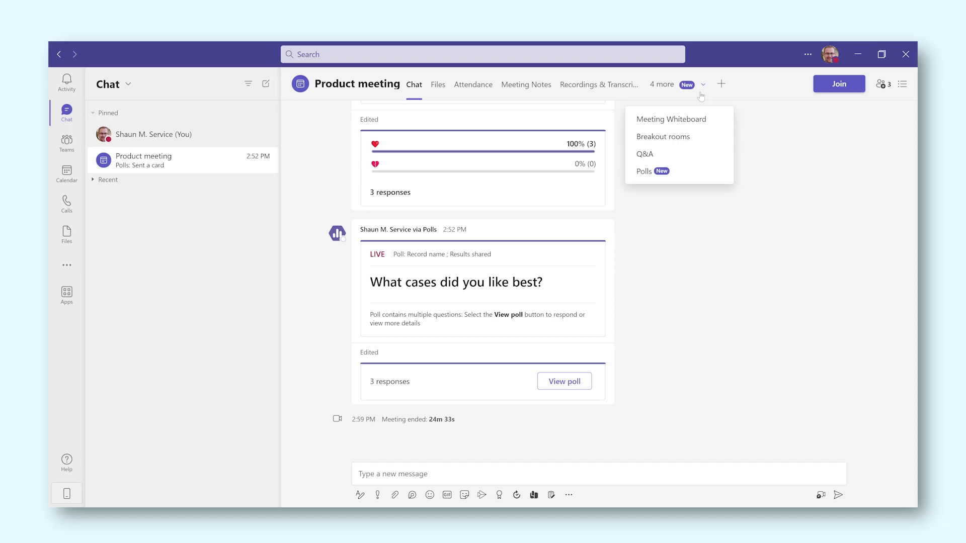
click(670, 173)
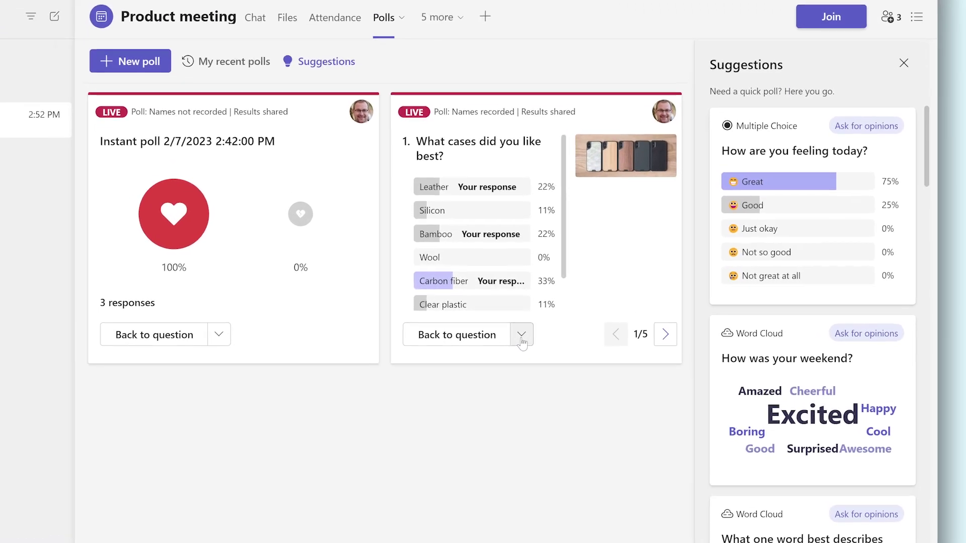
Step: Export the results of the "What cases did you like best?" poll and examine the answer columns in Excel
click(610, 319)
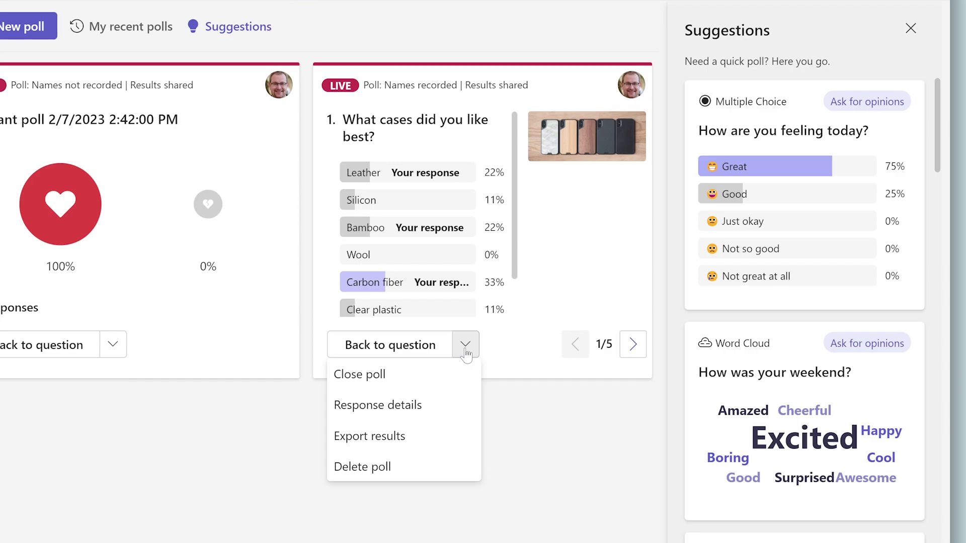
click(464, 435)
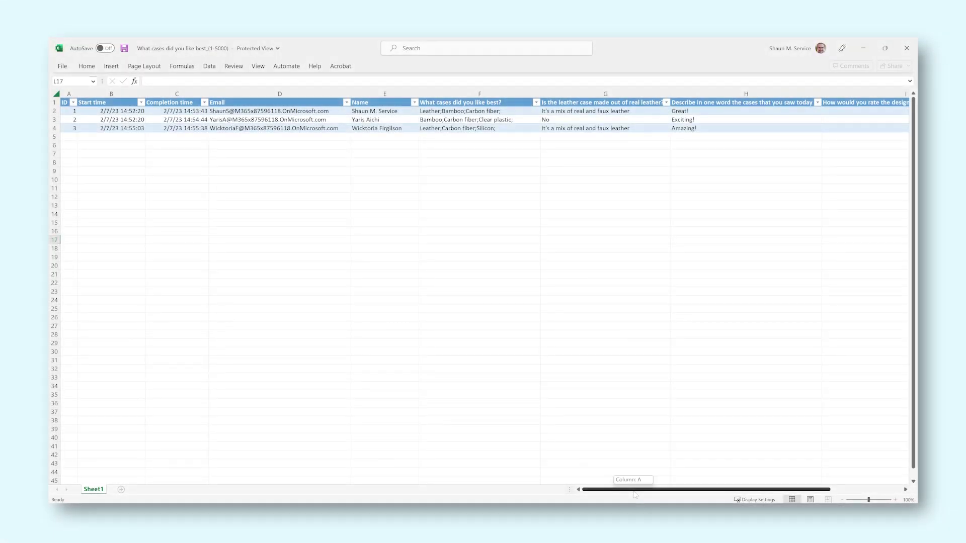
drag(629, 491, 704, 484)
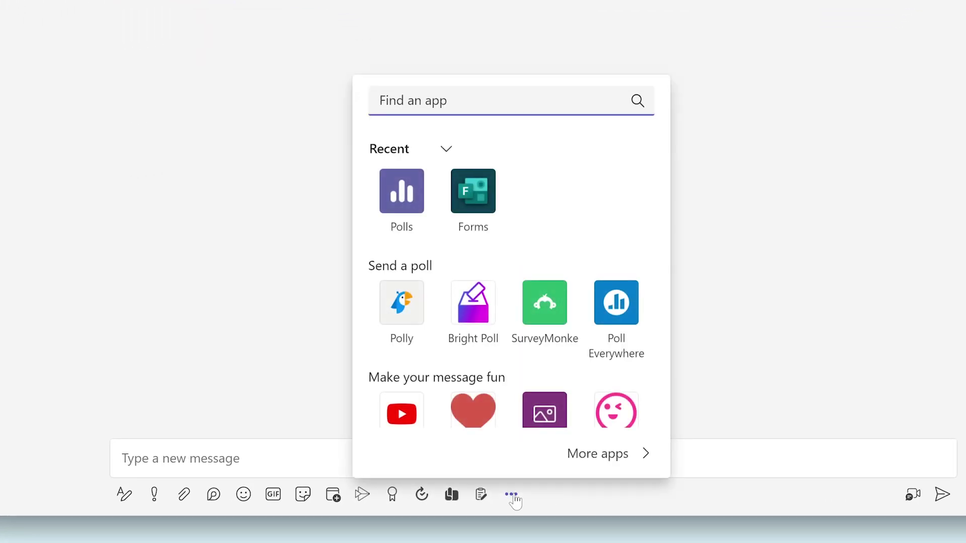
Step: Start a new poll from the one-to-one Teams chat with the question "Lunch from the cafetaria"
click(397, 200)
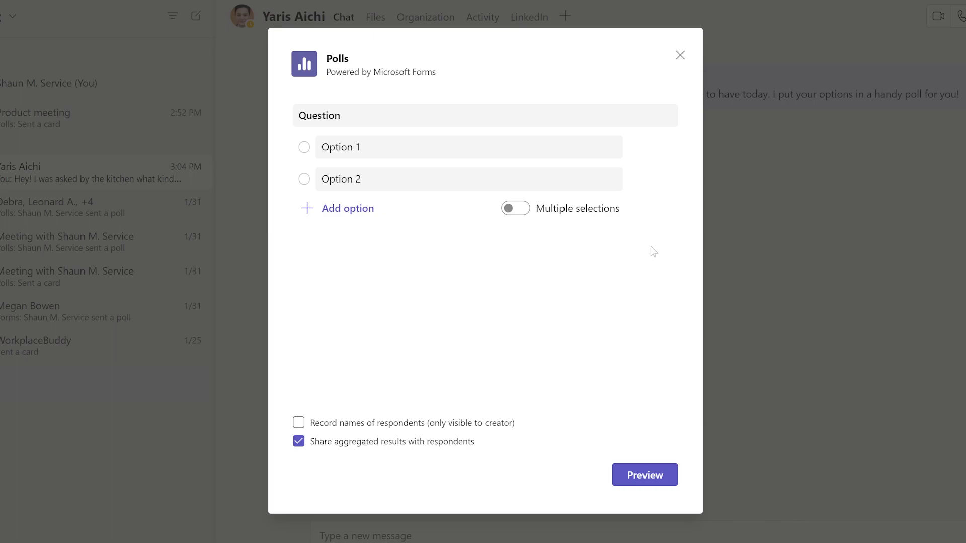
click(638, 120)
text(Lunch from the cafetaria)
key(Tab)
Step: Fill in the lunch poll's five options: Ham & cheese sandwhich, Salmon sandwhich, Tuna salad, Pasta pesto and Pumpkin soup
text(Ham & cheese sandwhich)
key(Tab)
text(Salmon sandwhich)
key(Return)
text(Tuna salad)
key(Return)
text(Pasta pesto)
key(Return)
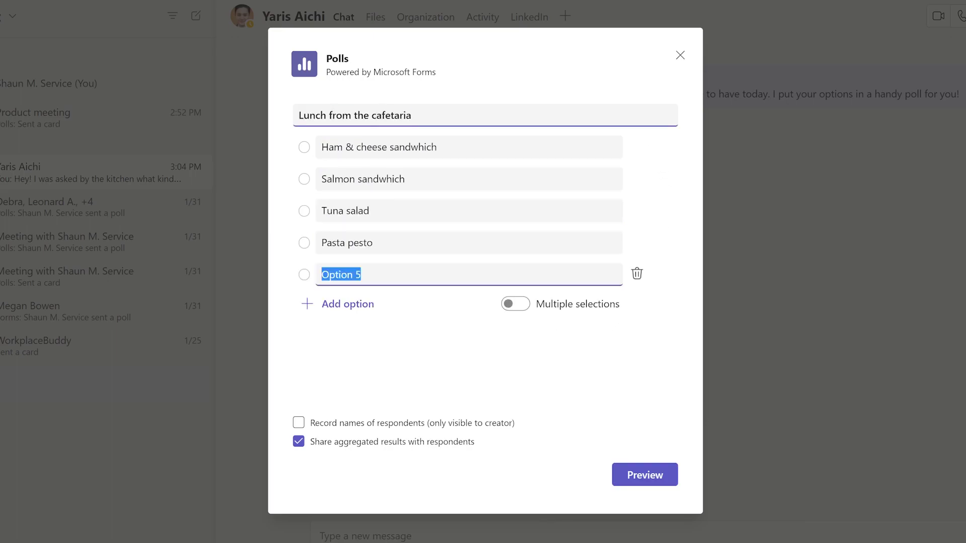
text(Pumpkin soup)
Step: Allow multiple selections in the lunch poll and record the names of respondents
click(470, 332)
click(512, 312)
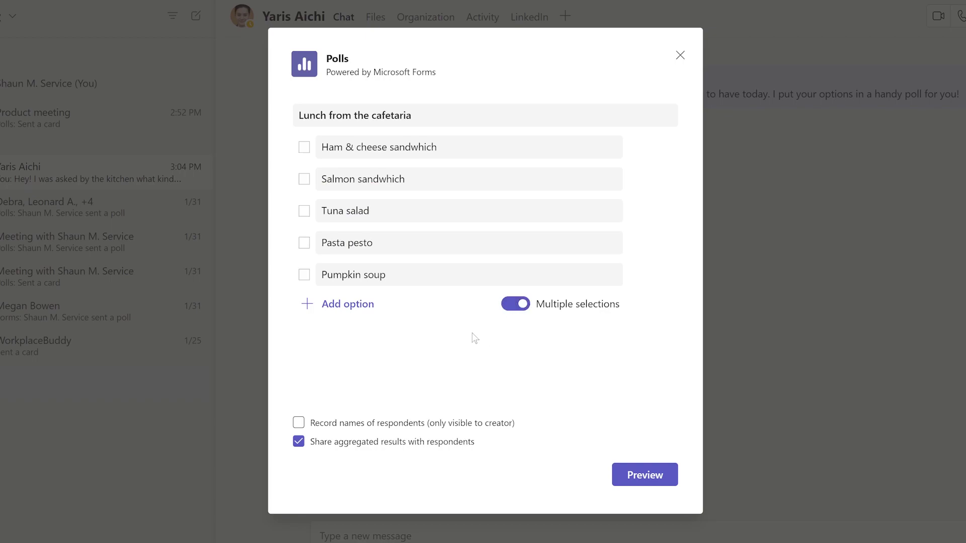
click(492, 426)
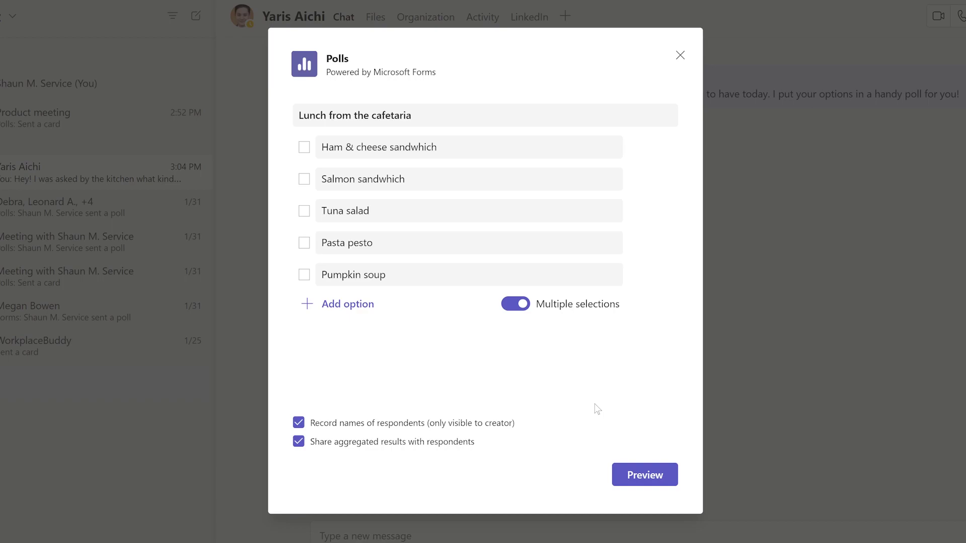